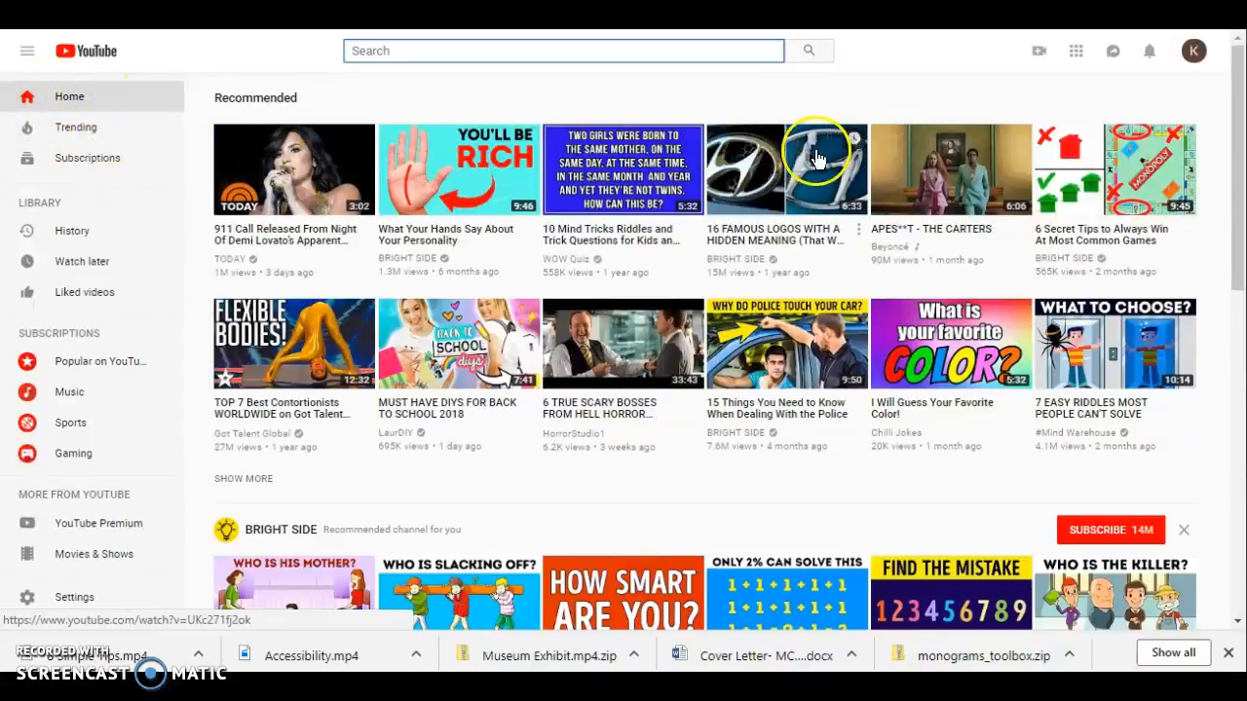
# Open the subtitle and closed caption management page for the Blog Tutorial video through the channel's Creator Studio
pyautogui.click(1193, 52)
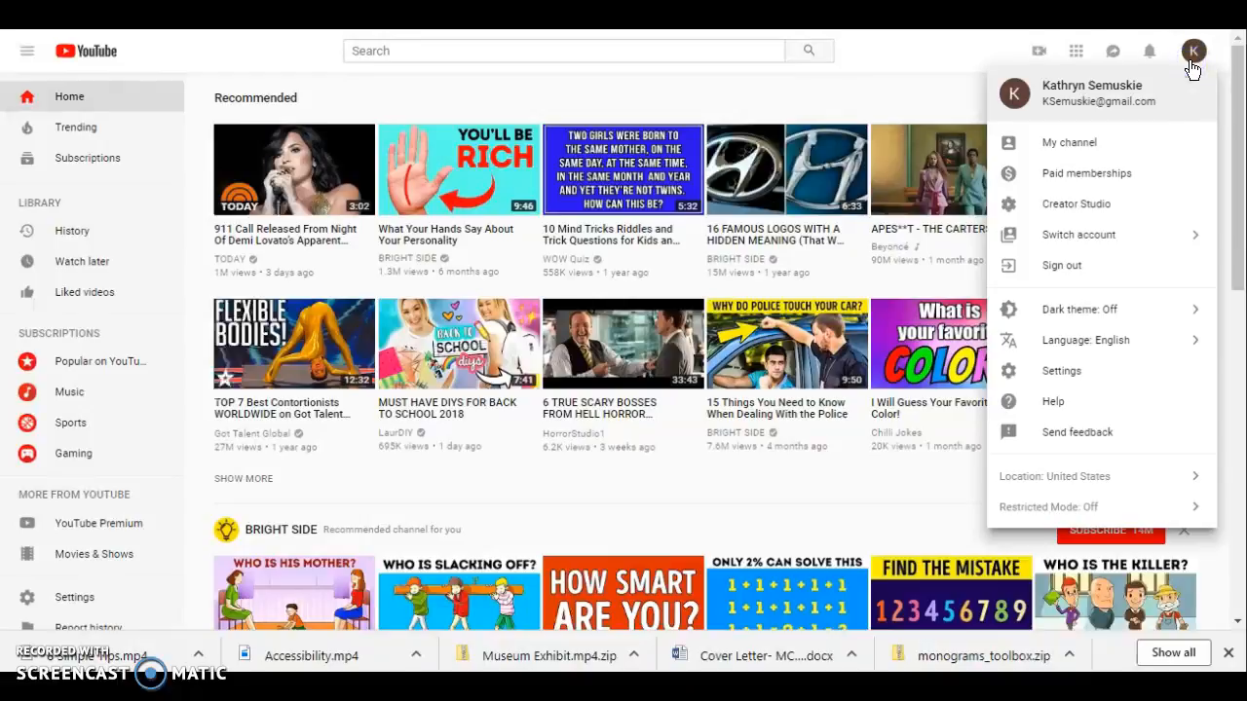
pyautogui.click(1082, 142)
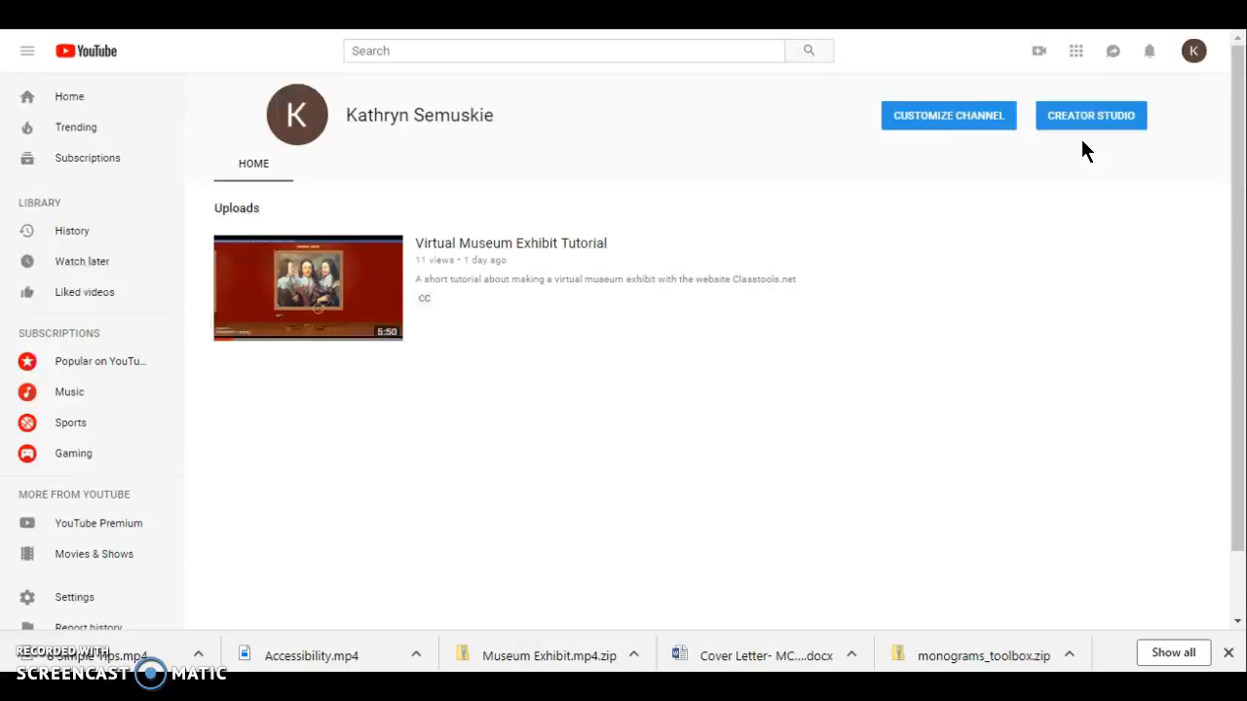
pyautogui.click(1079, 118)
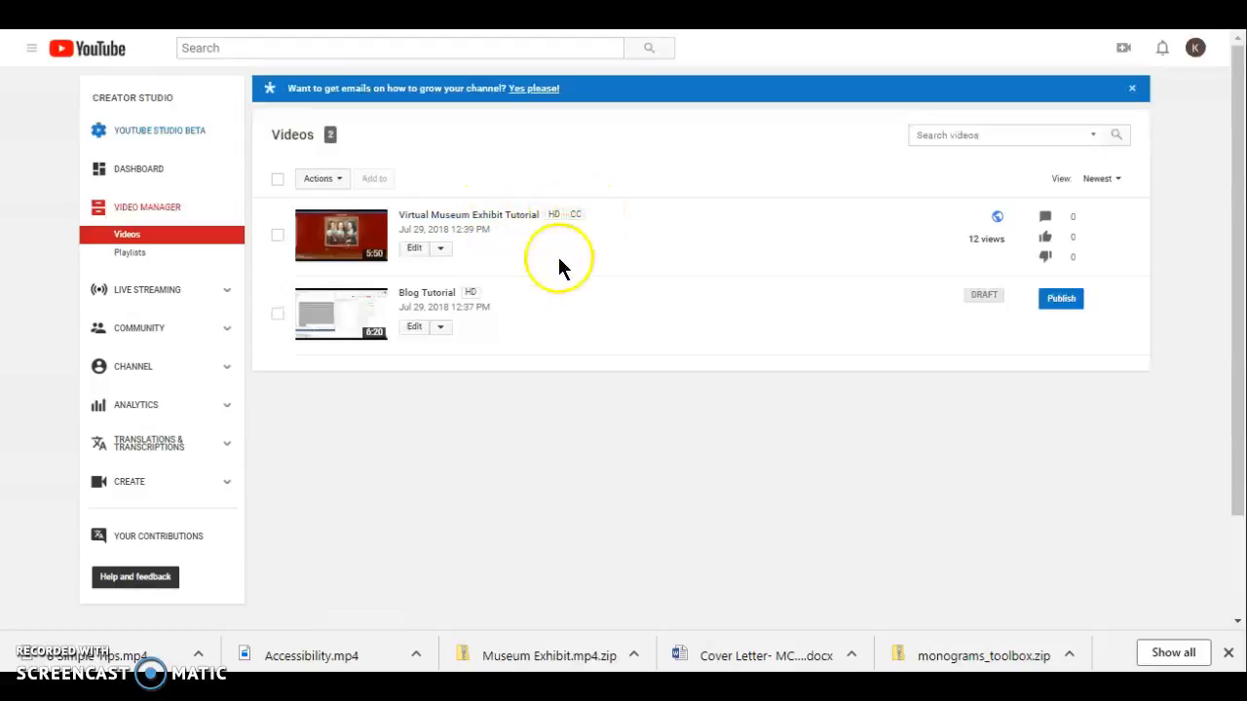
pyautogui.click(441, 330)
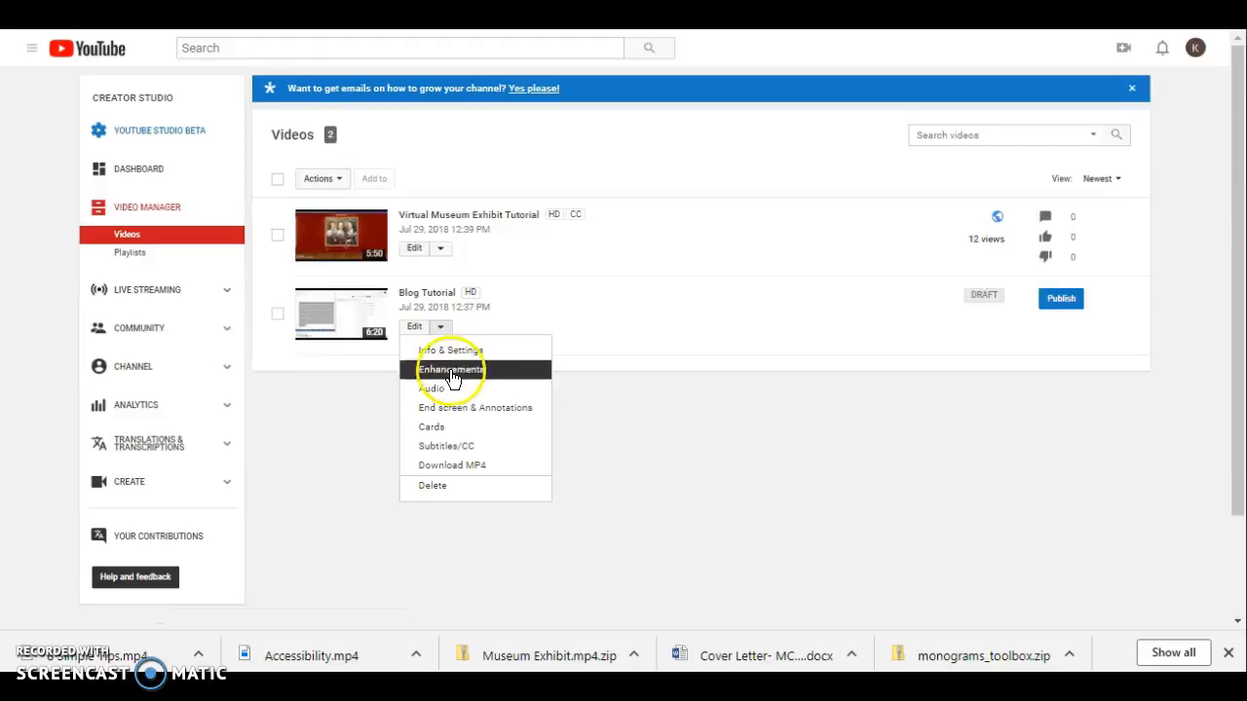
pyautogui.click(468, 447)
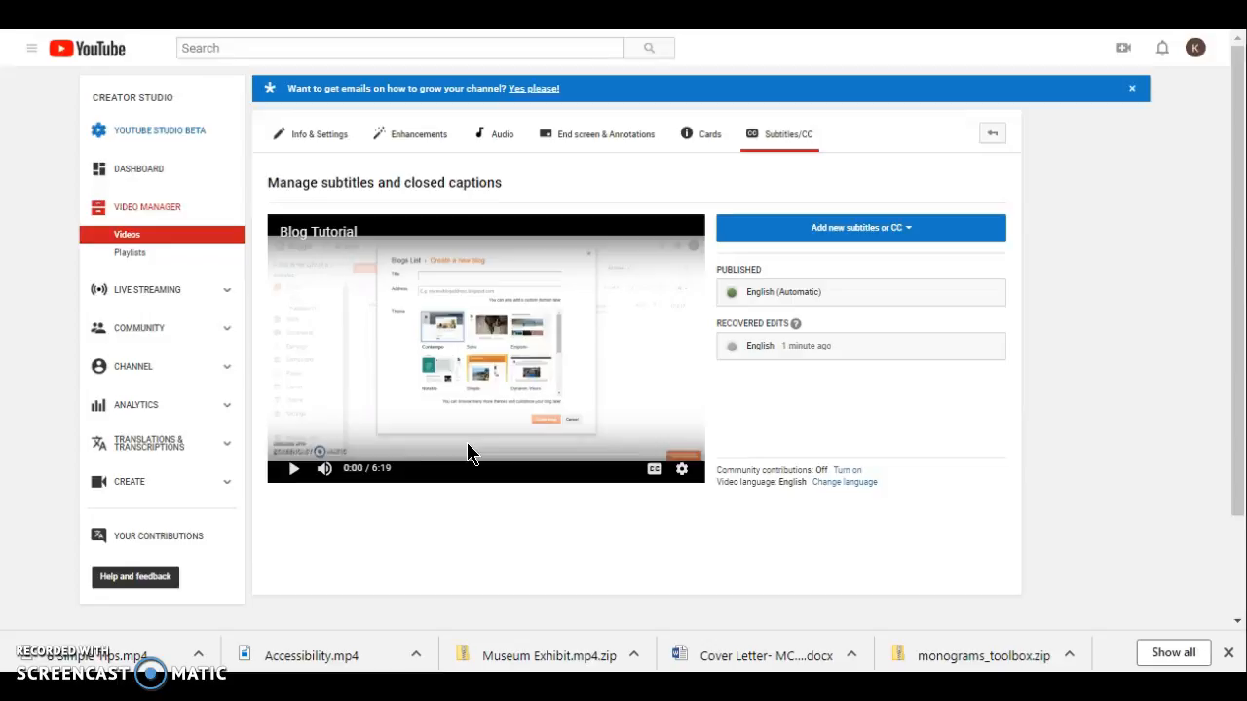
# Open the published English (Automatic) captions and create an editable copy that overwrites the existing subtitles
pyautogui.click(776, 297)
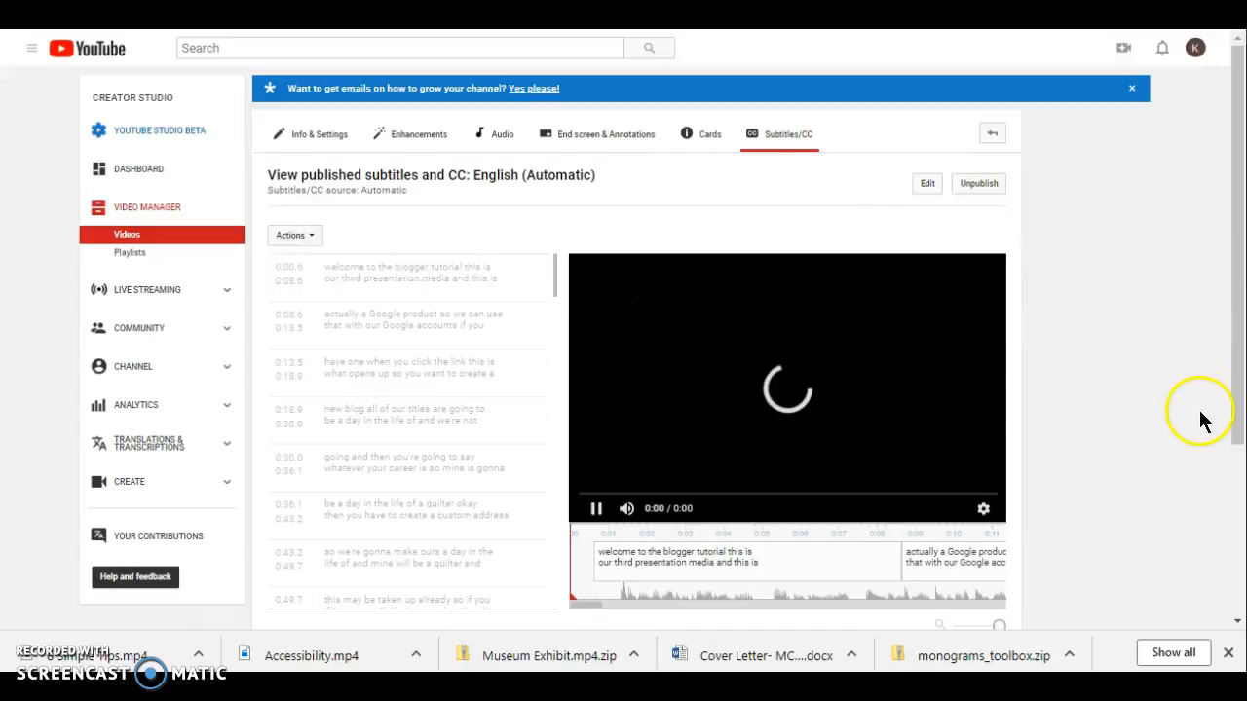
pyautogui.scroll(-1, 1135, 424)
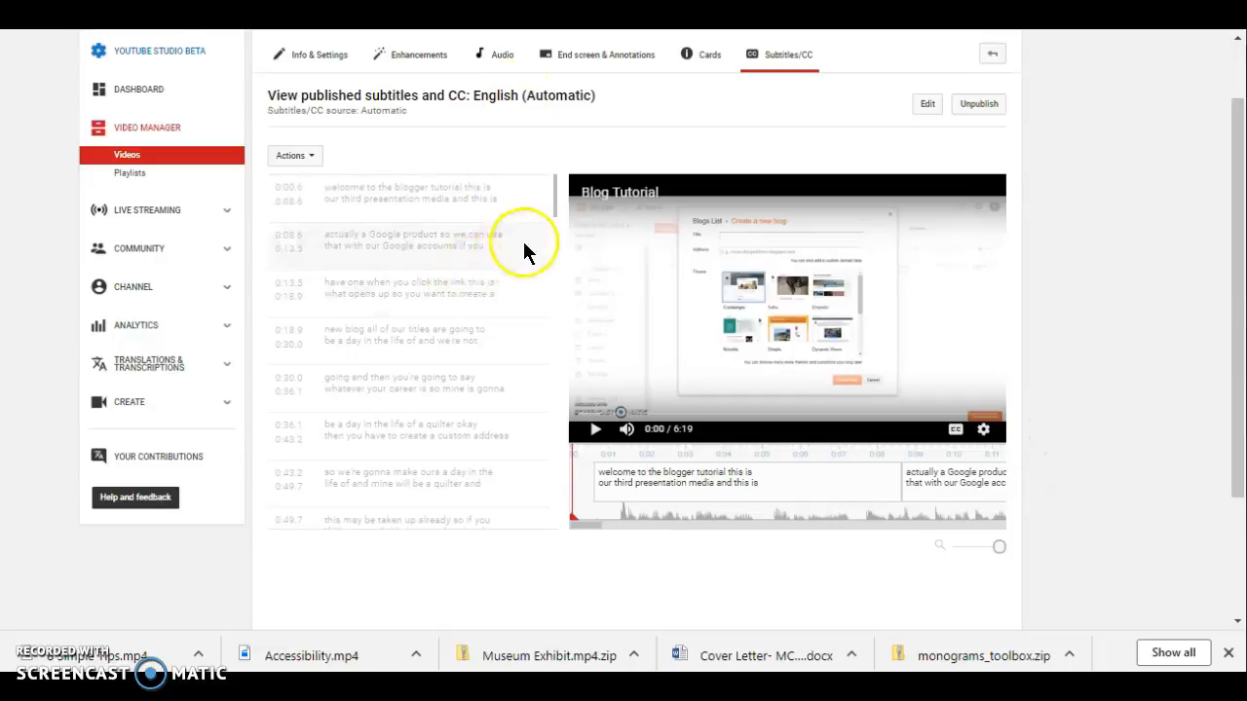
pyautogui.click(931, 106)
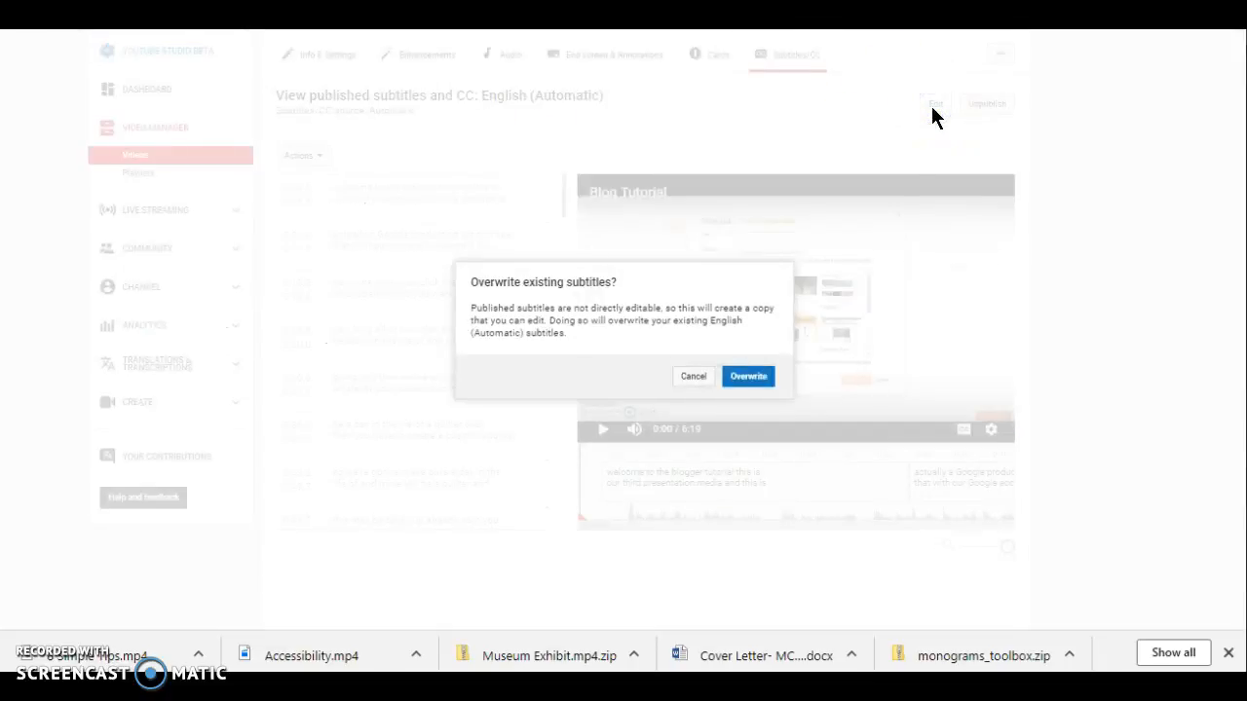
pyautogui.click(751, 384)
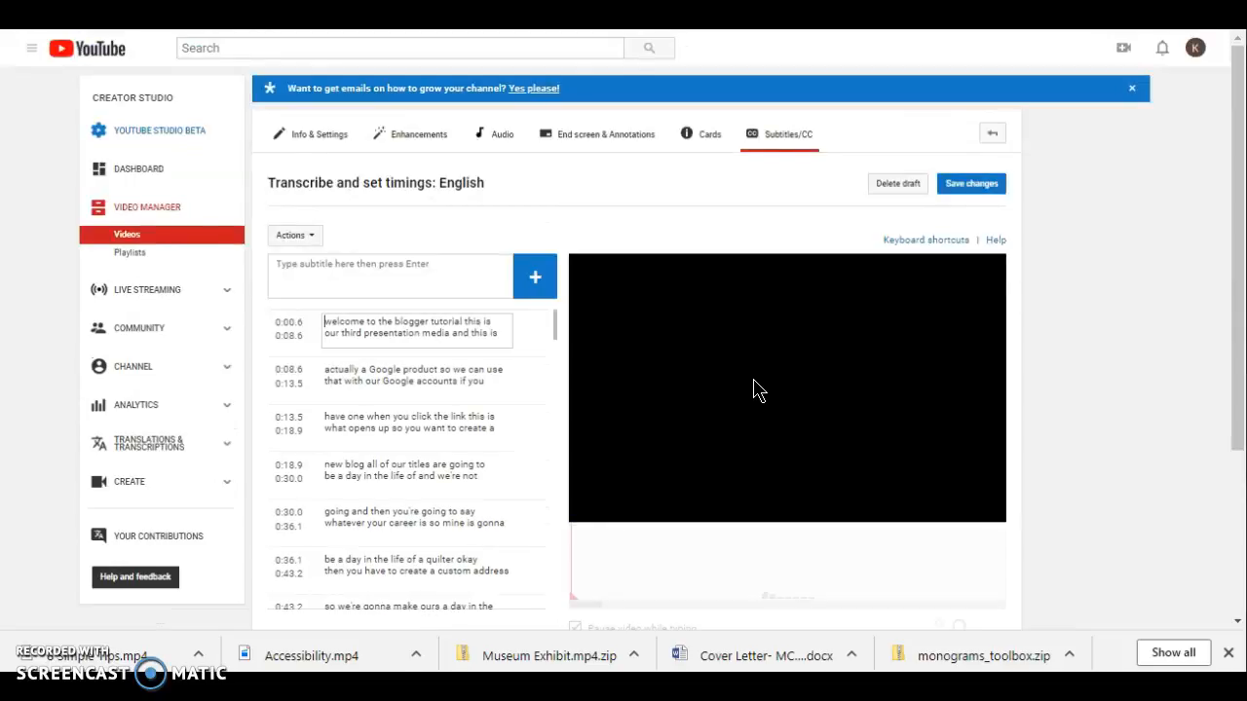
# Adjust the timeline so the first caption ends at 0:07.8 and the second caption starts at 0:07.9
pyautogui.click(941, 382)
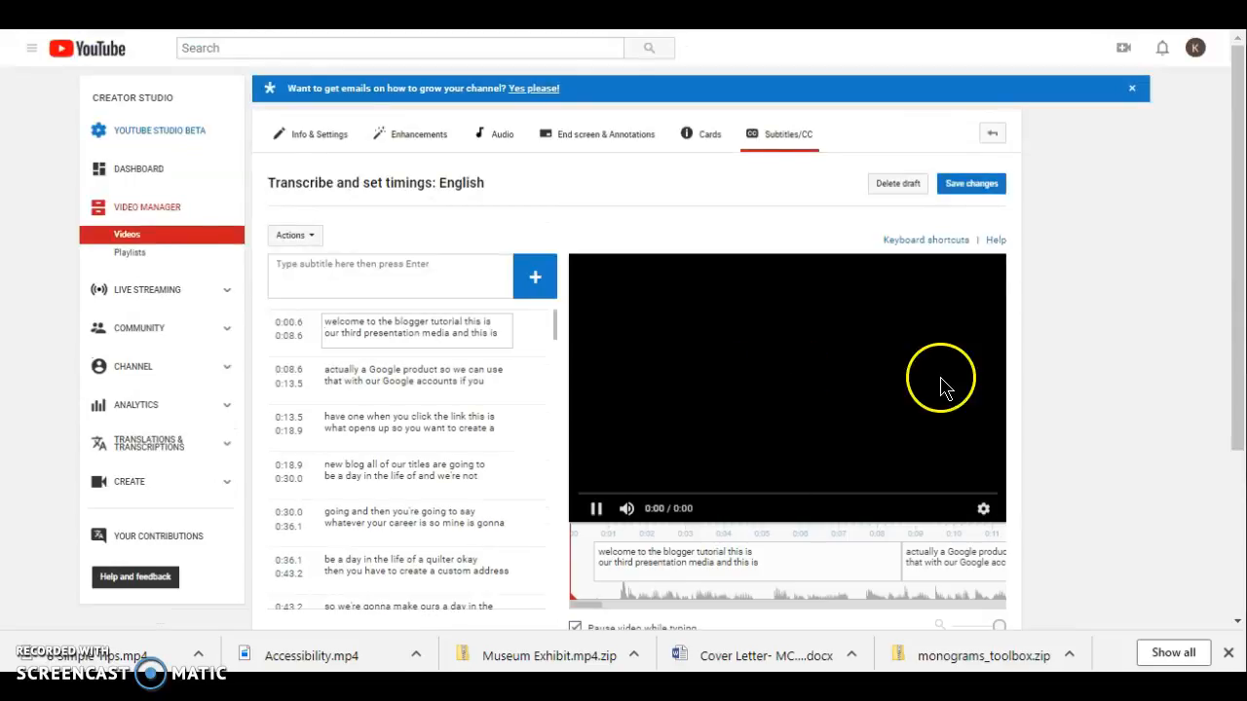
pyautogui.moveTo(1235, 404); pyautogui.dragTo(1236, 433)
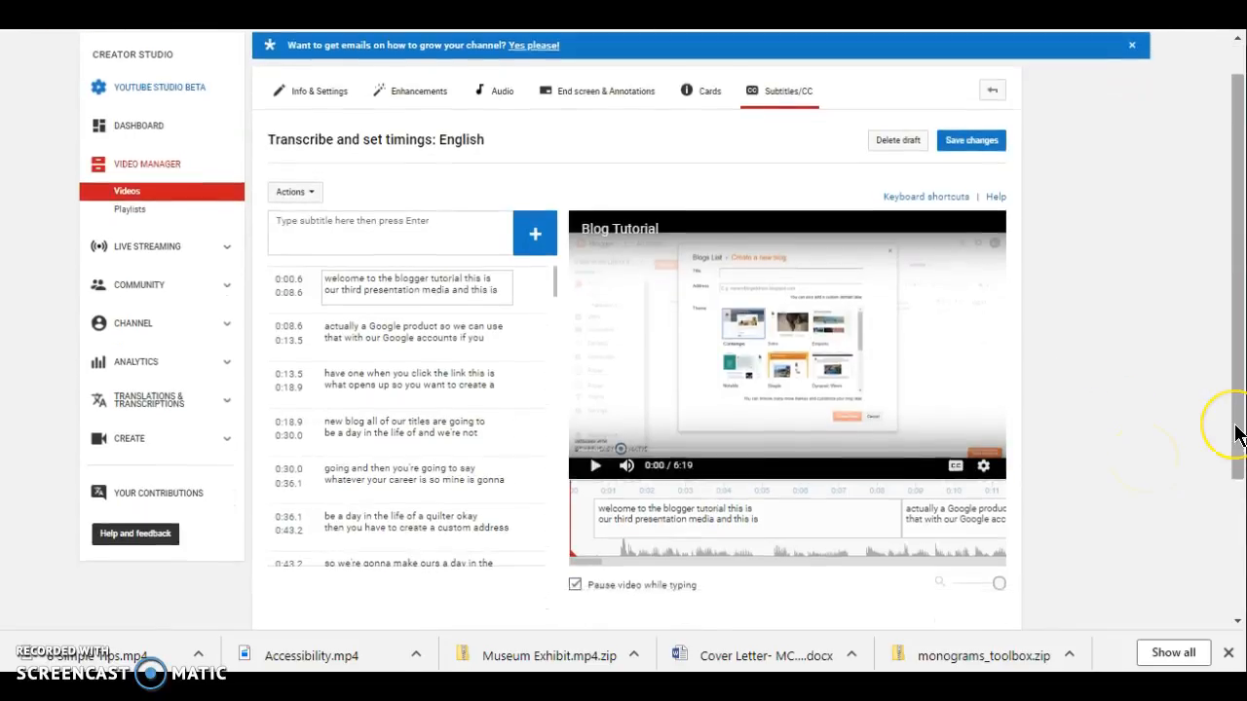
pyautogui.scroll(-1, 1235, 434)
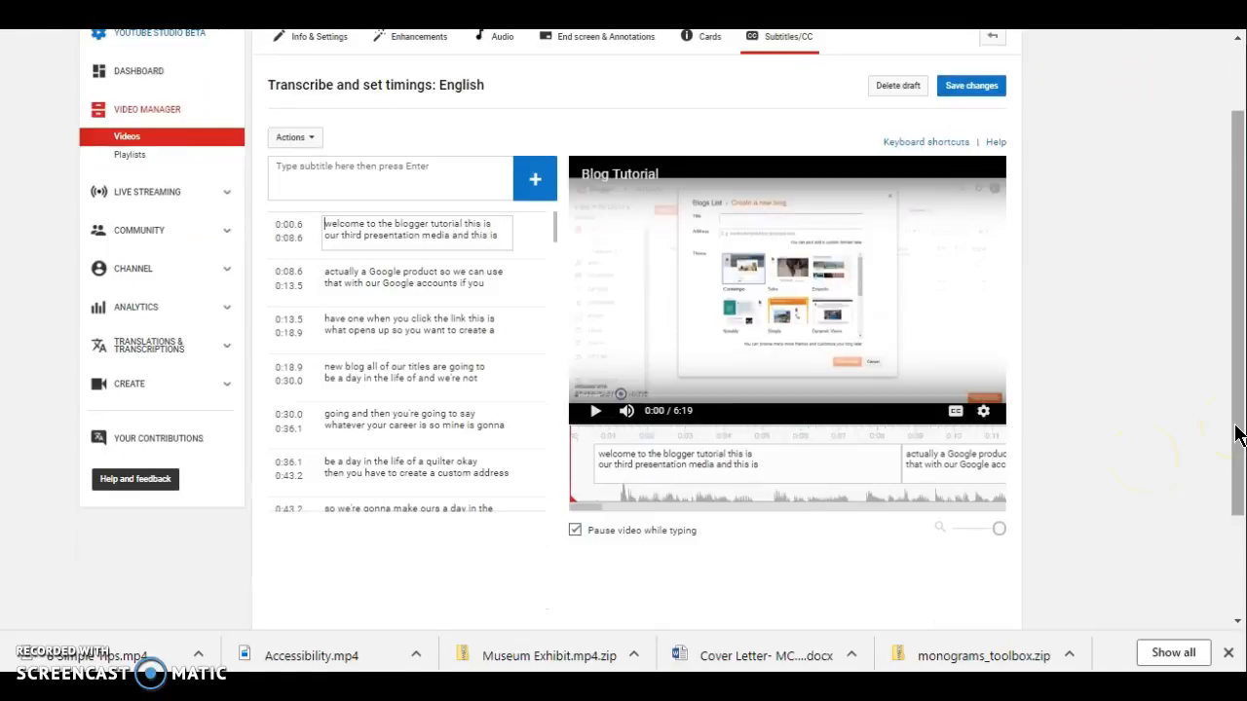
pyautogui.click(667, 470)
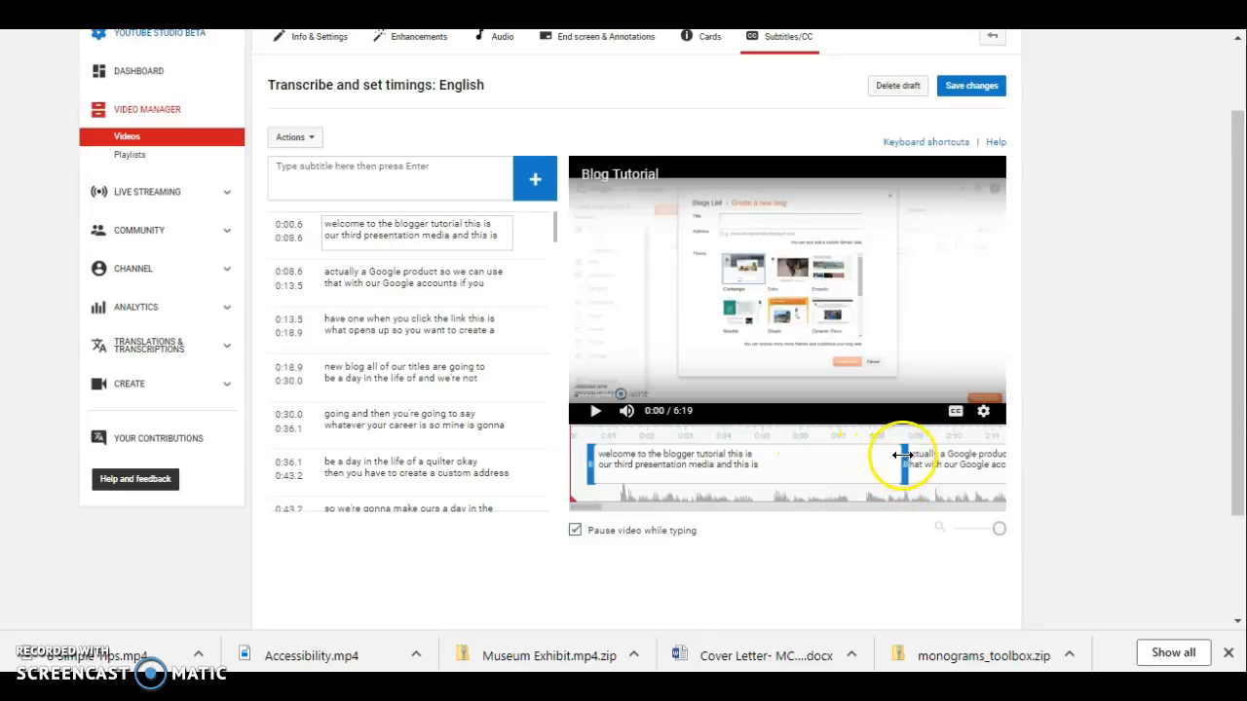
pyautogui.moveTo(903, 464); pyautogui.dragTo(931, 454)
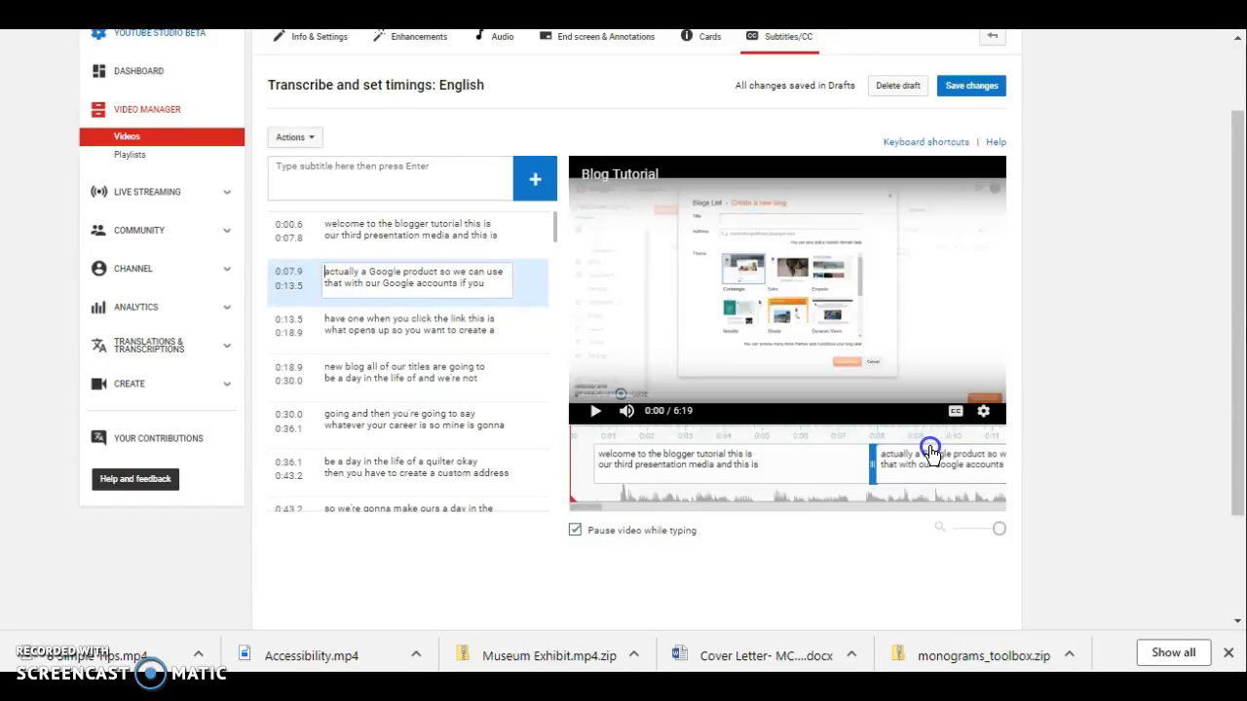
# Review the caption segments along the timeline and preview the first two captions on the video
pyautogui.click(864, 435)
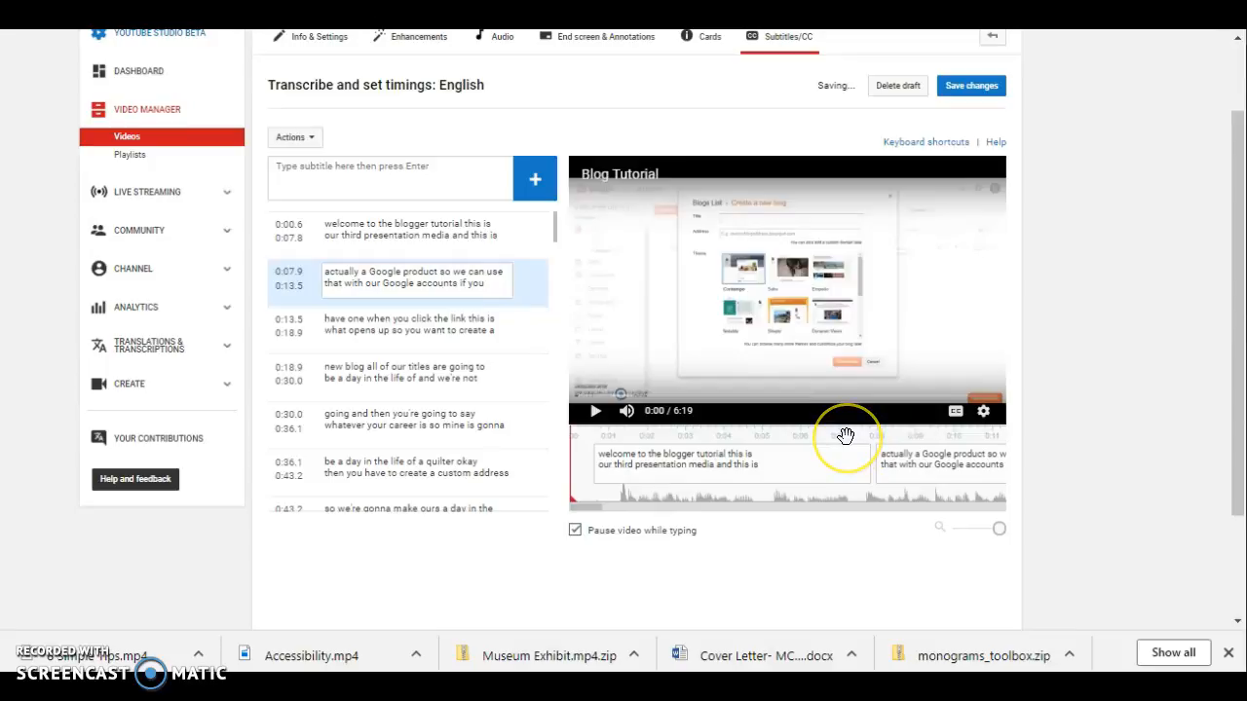
pyautogui.moveTo(847, 439); pyautogui.dragTo(752, 435)
pyautogui.moveTo(838, 427); pyautogui.dragTo(717, 433)
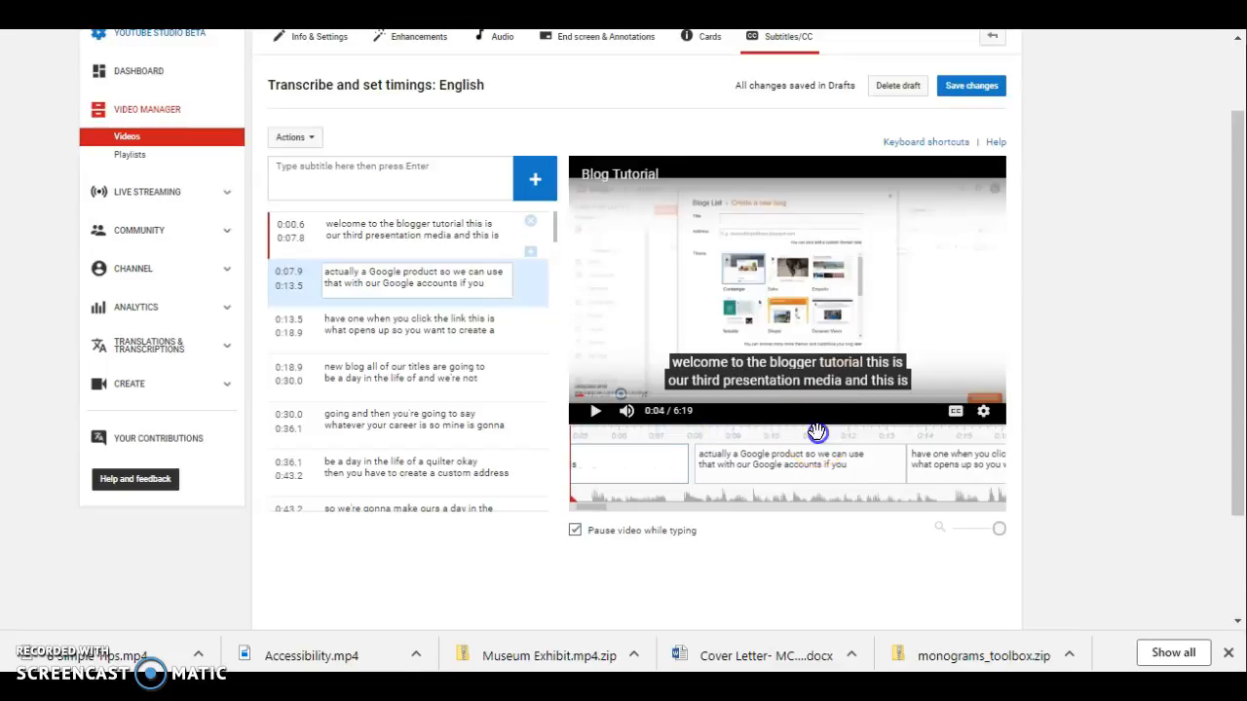
pyautogui.click(747, 435)
pyautogui.moveTo(827, 438); pyautogui.dragTo(1008, 436)
pyautogui.moveTo(919, 426); pyautogui.dragTo(1021, 443)
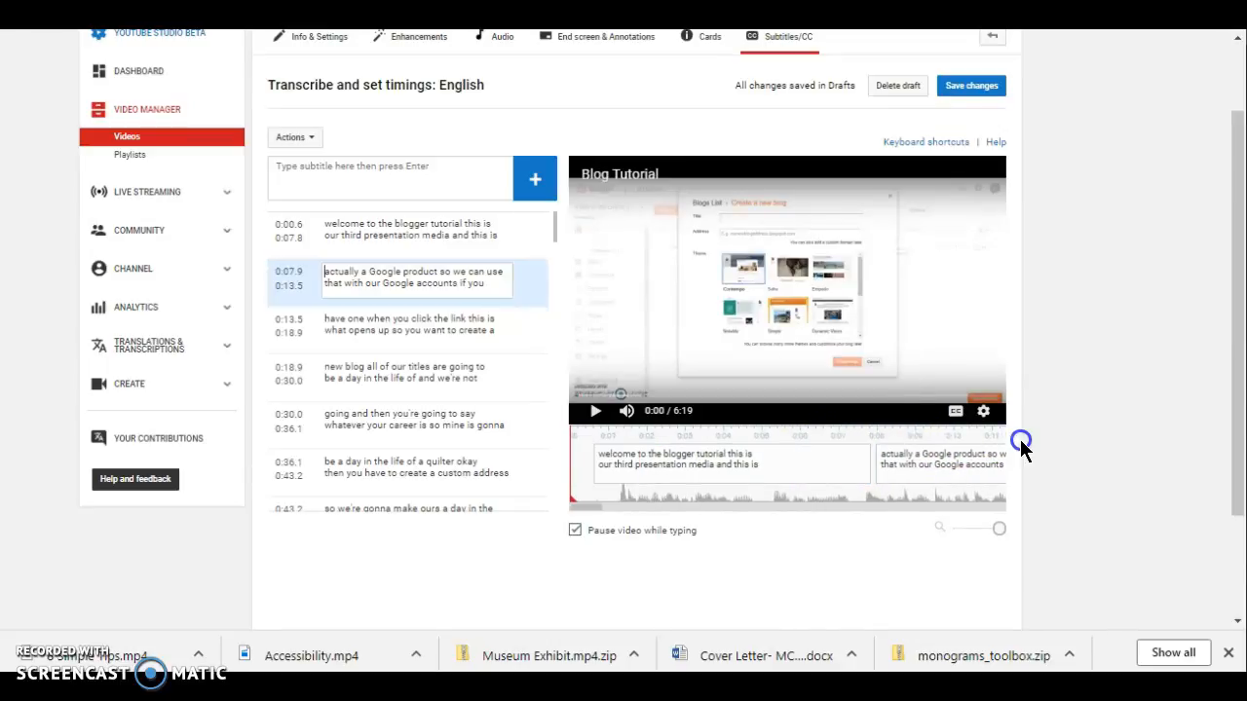
pyautogui.click(382, 225)
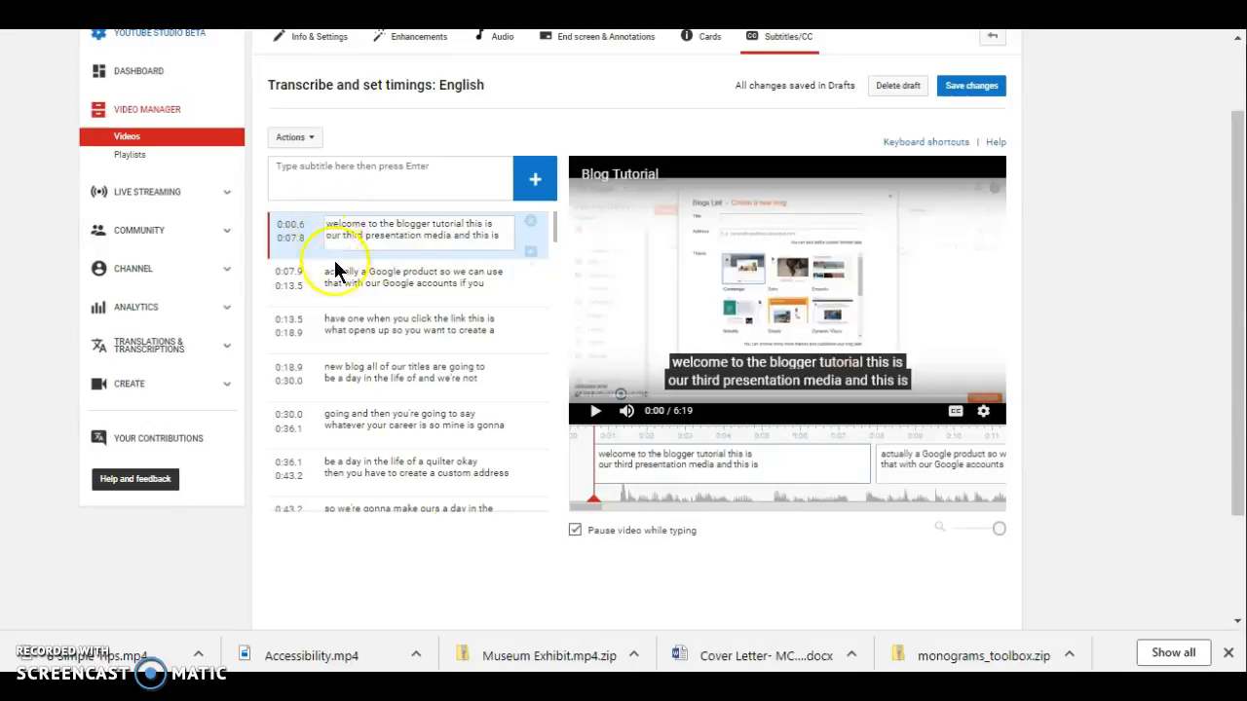
pyautogui.click(339, 274)
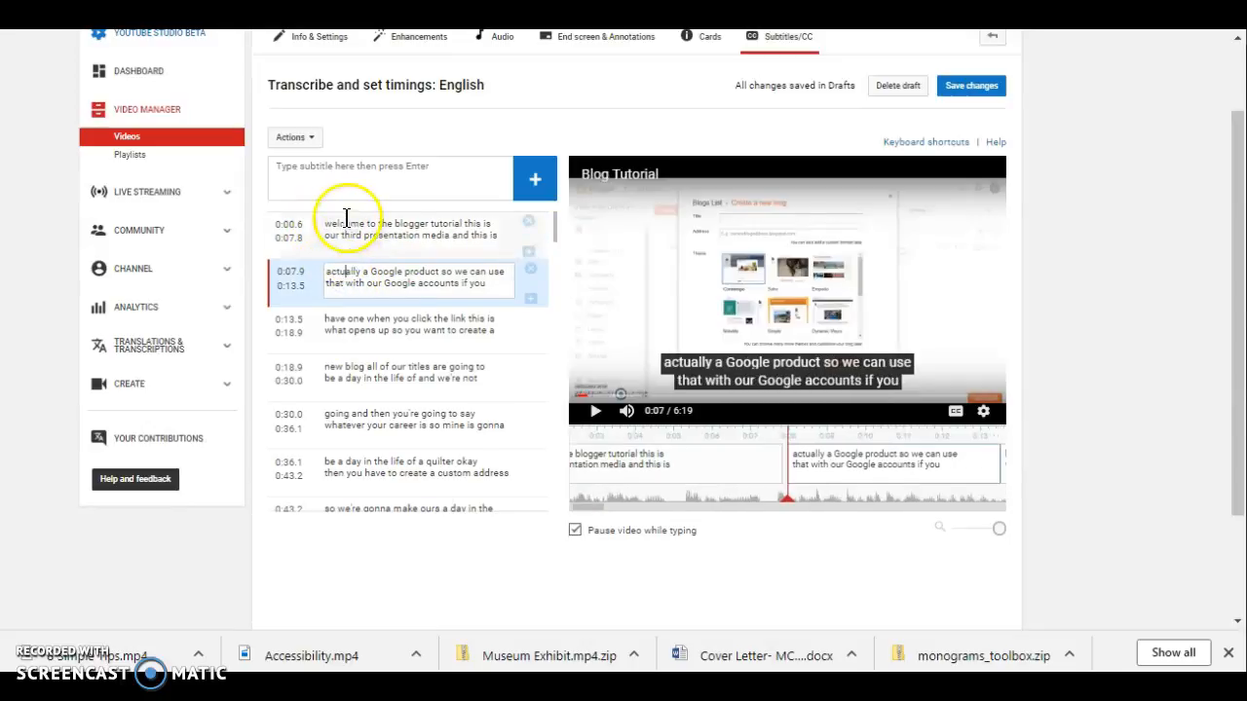
# Capitalize the first word of the opening caption to "Welcome" and save the changes to publish the subtitles
pyautogui.click(339, 223)
pyautogui.click(332, 223)
pyautogui.press('BackSpace')
pyautogui.write('W')
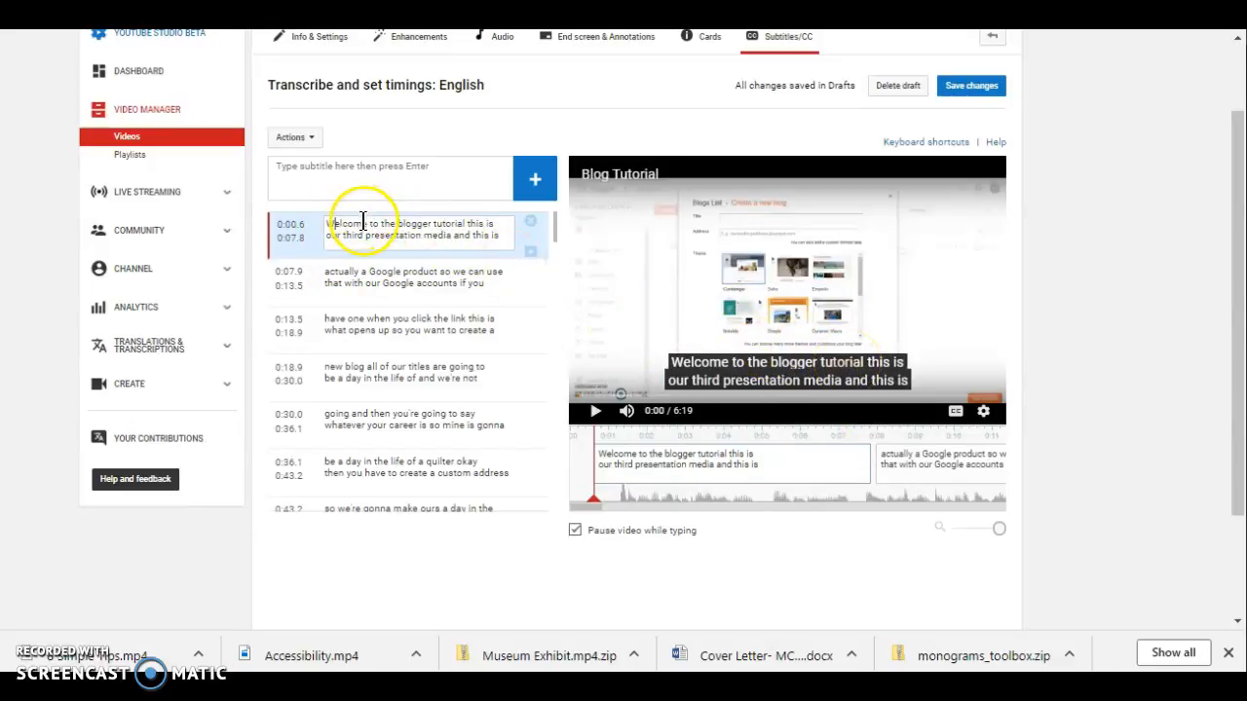
pyautogui.click(332, 223)
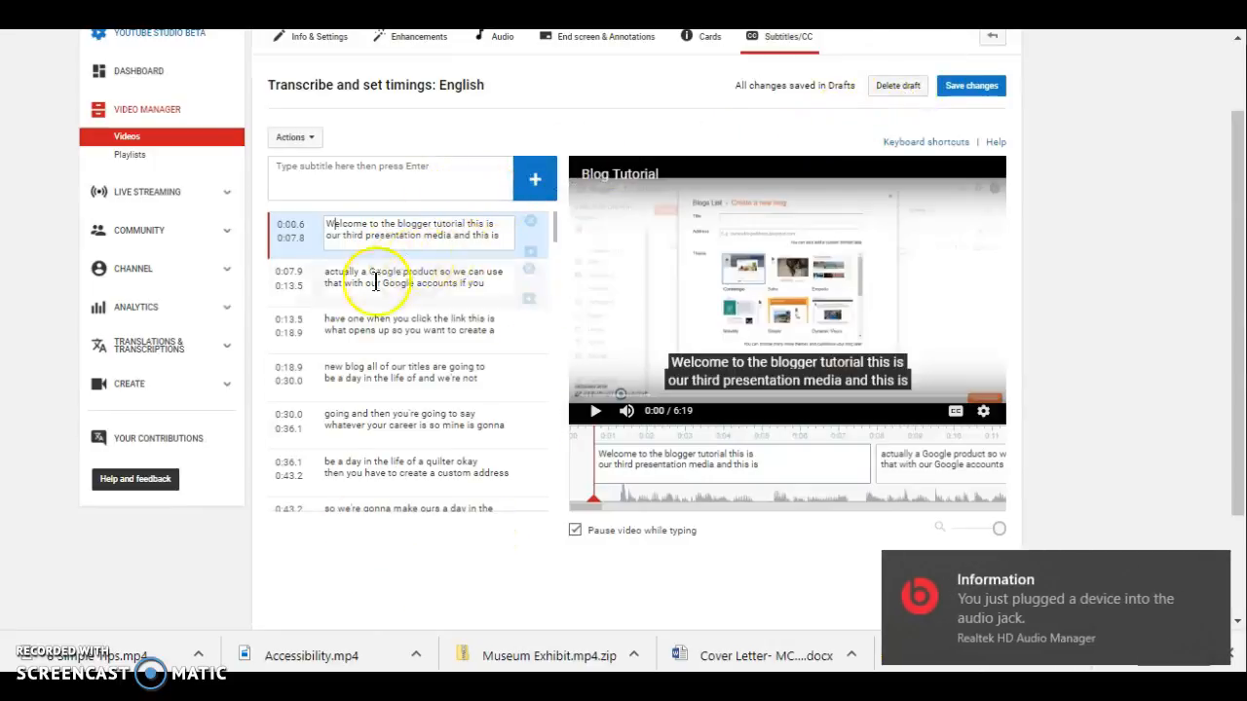
pyautogui.click(972, 87)
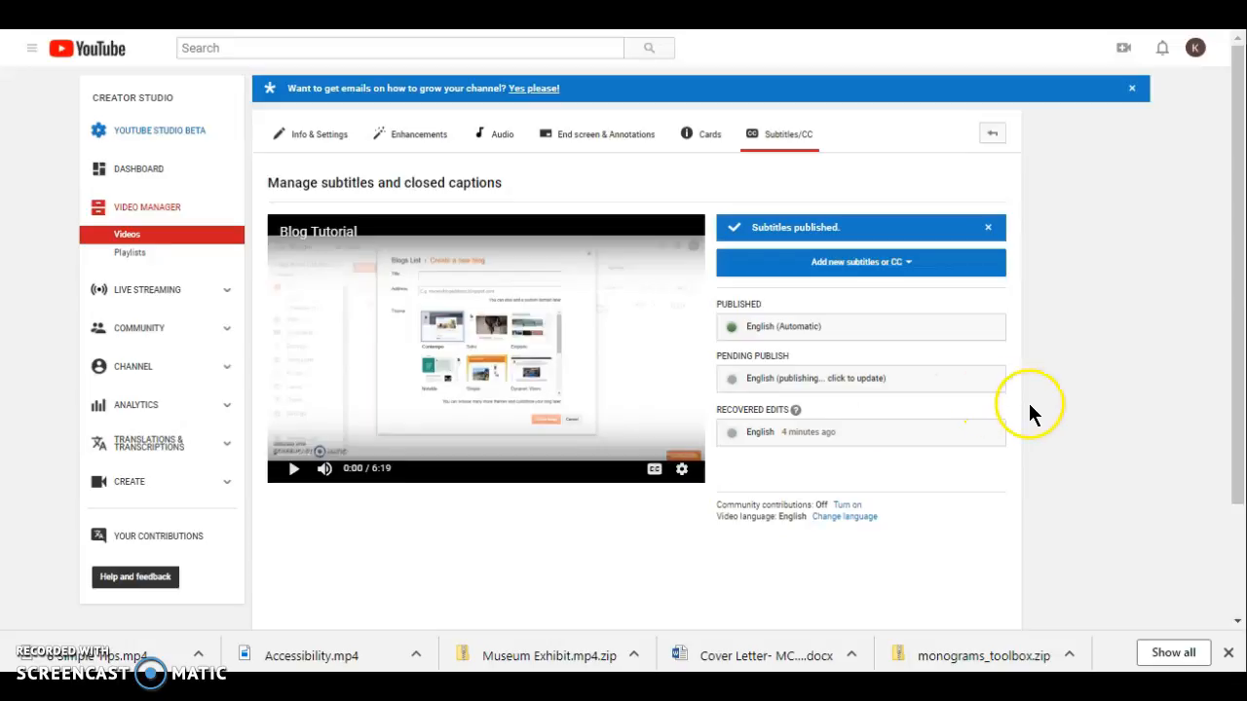
# Reopen the published English (Automatic) captions for editing and confirm overwriting the existing subtitles
pyautogui.click(785, 334)
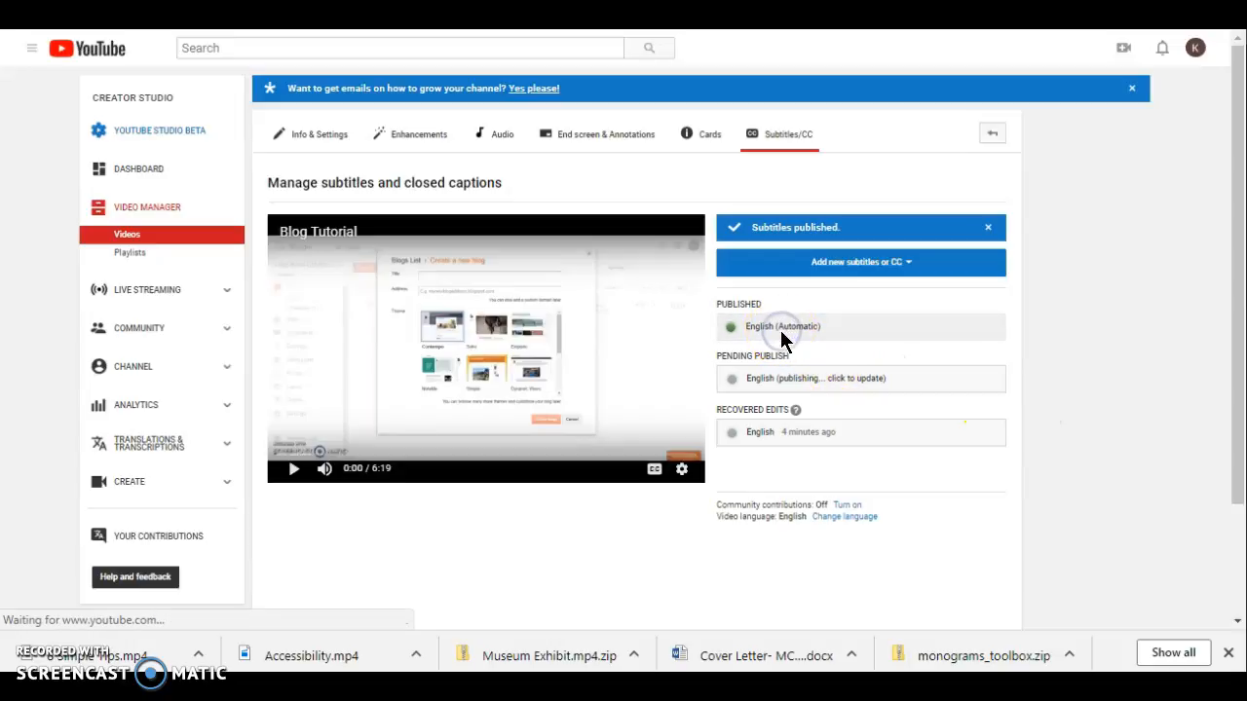
pyautogui.click(818, 289)
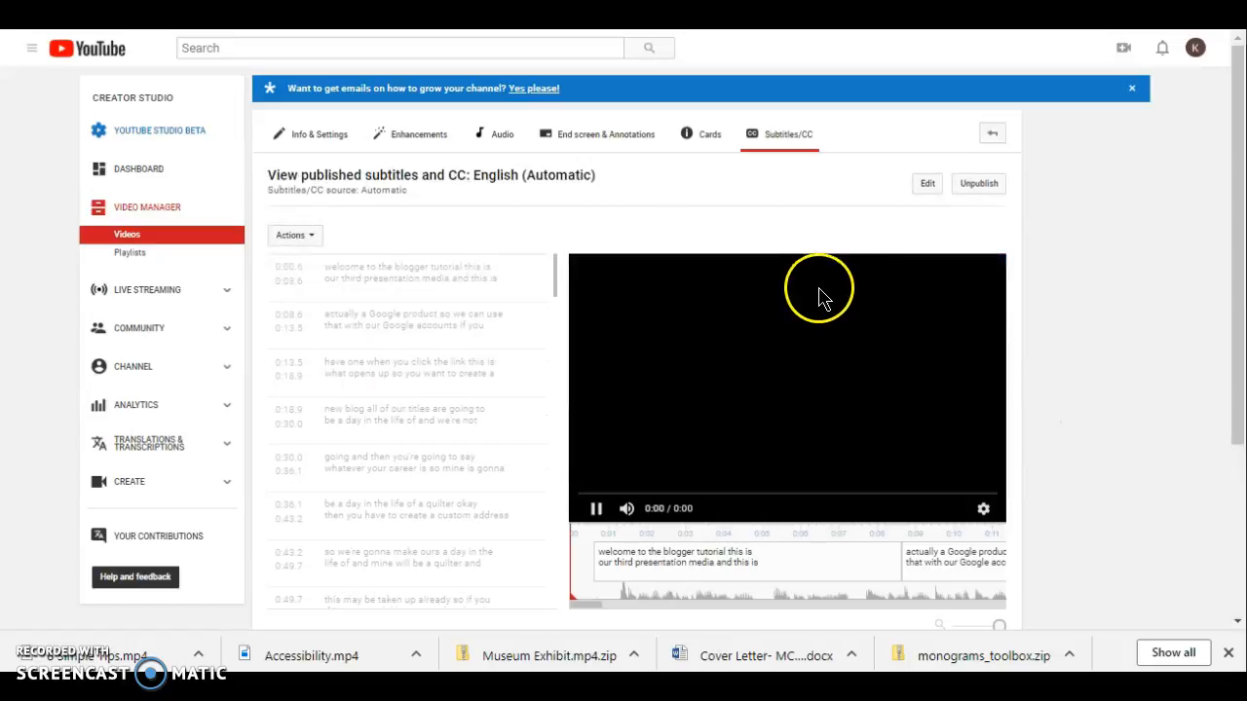
pyautogui.click(921, 188)
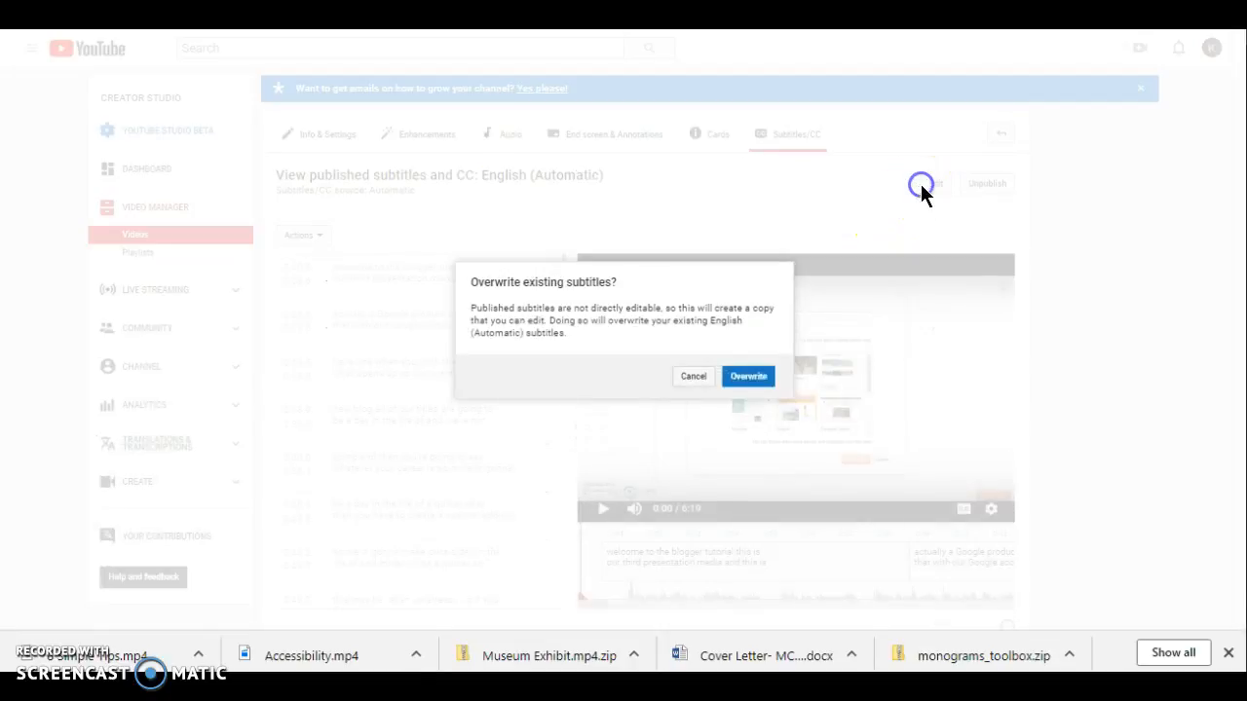
pyautogui.click(747, 376)
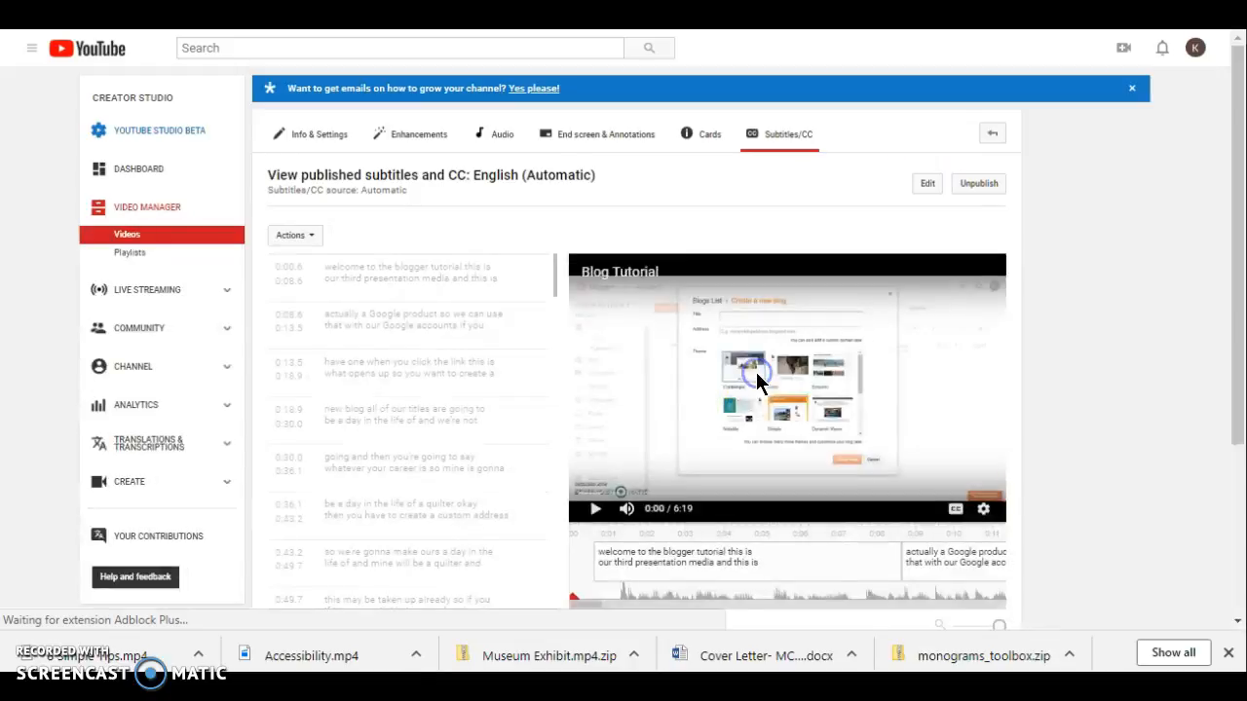